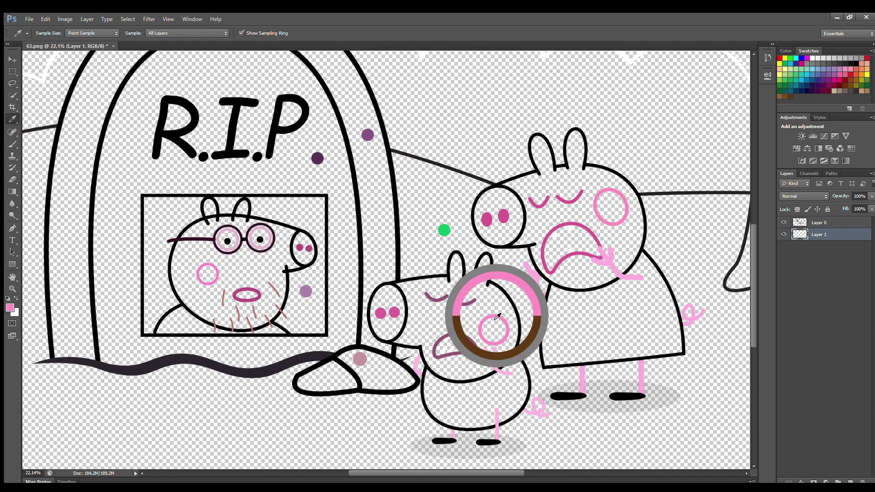
# Step: Fill the small pig's cheek and snout with bright pink and its mouth with black around the white teeth
pyautogui.press('b')
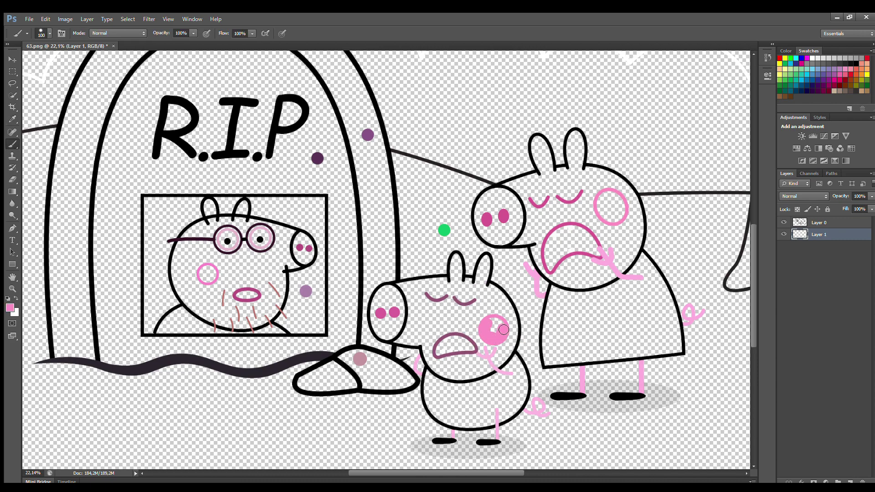
pyautogui.moveTo(377, 320); pyautogui.dragTo(398, 328)
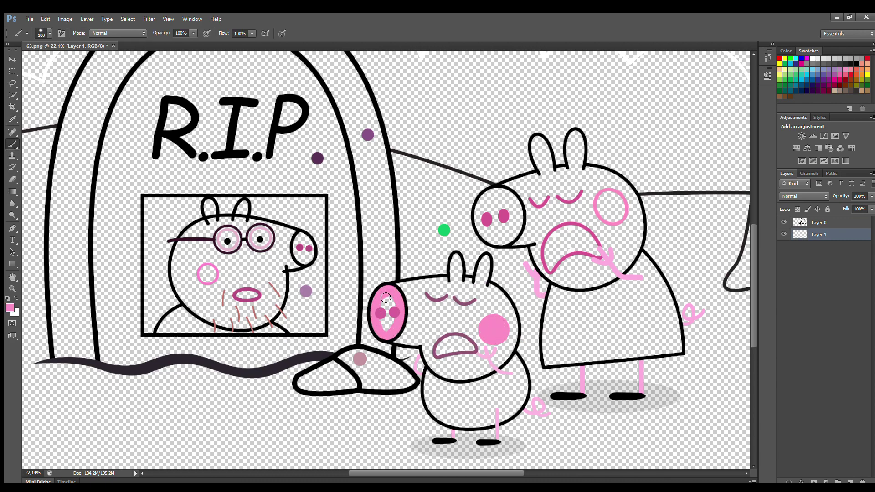
pyautogui.moveTo(389, 292); pyautogui.dragTo(388, 306)
pyautogui.moveTo(439, 354); pyautogui.dragTo(464, 341)
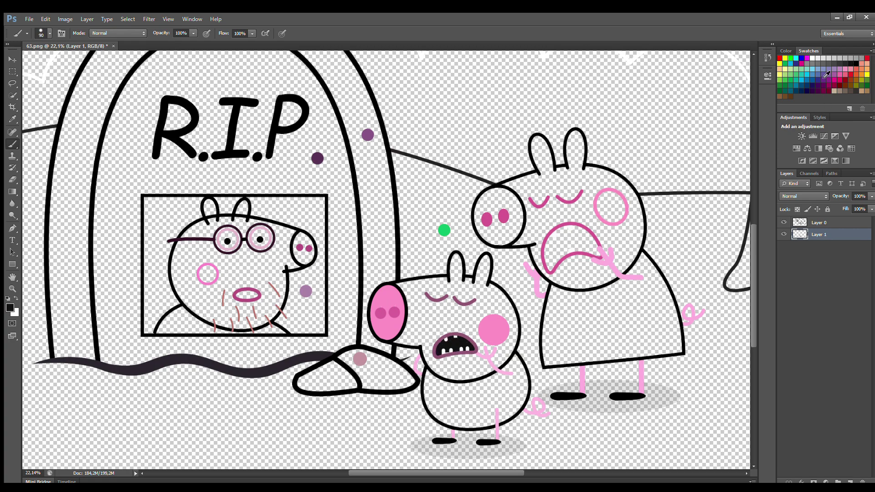
# Step: Fill the small pig's shirt with teal blue inside the black outline, on Layer 1
pyautogui.moveTo(428, 386)
pyautogui.mouseDown()
pyautogui.moveTo(445, 421)
pyautogui.moveTo(500, 420)
pyautogui.mouseUp()
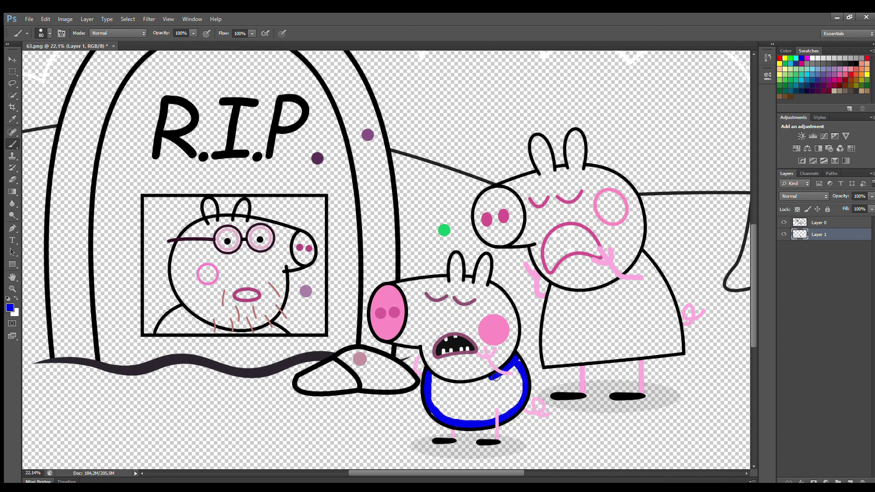
pyautogui.moveTo(429, 385)
pyautogui.mouseDown()
pyautogui.moveTo(448, 422)
pyautogui.moveTo(489, 424)
pyautogui.moveTo(516, 412)
pyautogui.moveTo(526, 382)
pyautogui.moveTo(518, 361)
pyautogui.moveTo(465, 388)
pyautogui.moveTo(435, 381)
pyautogui.moveTo(442, 408)
pyautogui.moveTo(506, 412)
pyautogui.moveTo(519, 376)
pyautogui.moveTo(451, 396)
pyautogui.moveTo(490, 406)
pyautogui.mouseUp()
pyautogui.press(']')
pyautogui.press(']')
pyautogui.press(']')
# Step: Add a new layer beneath Layer 1 and paint the small pig's head and ears pale pink
pyautogui.click(849, 482)
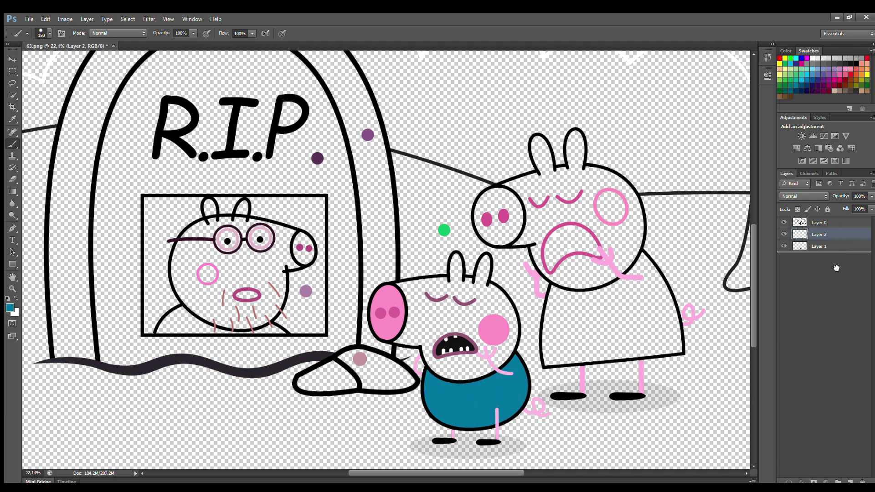
pyautogui.moveTo(835, 268); pyautogui.dragTo(834, 251)
pyautogui.press('i')
pyautogui.click(393, 169)
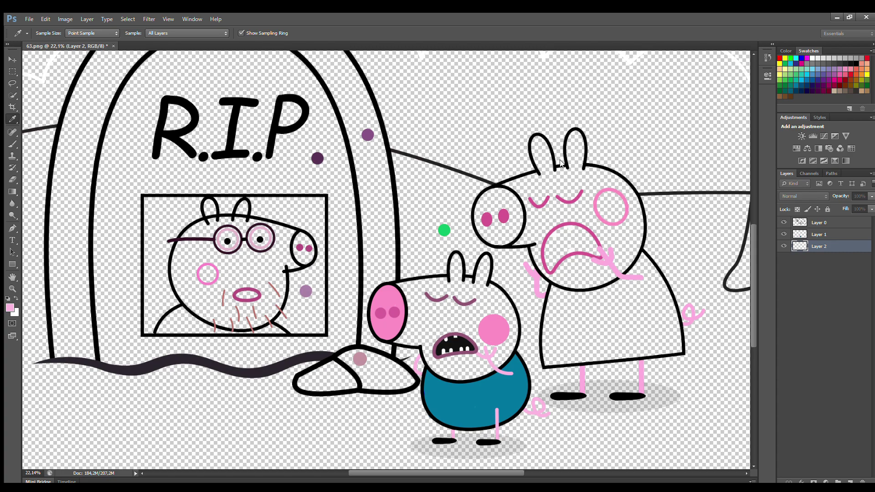
pyautogui.press('b')
pyautogui.moveTo(452, 274)
pyautogui.mouseDown()
pyautogui.moveTo(489, 266)
pyautogui.moveTo(487, 291)
pyautogui.moveTo(509, 313)
pyautogui.moveTo(514, 329)
pyautogui.moveTo(492, 376)
pyautogui.moveTo(435, 365)
pyautogui.moveTo(414, 319)
pyautogui.moveTo(412, 292)
pyautogui.moveTo(455, 288)
pyautogui.moveTo(425, 304)
pyautogui.moveTo(499, 320)
pyautogui.moveTo(479, 331)
pyautogui.moveTo(470, 367)
pyautogui.moveTo(475, 345)
pyautogui.mouseUp()
pyautogui.press(']')
pyautogui.press(']')
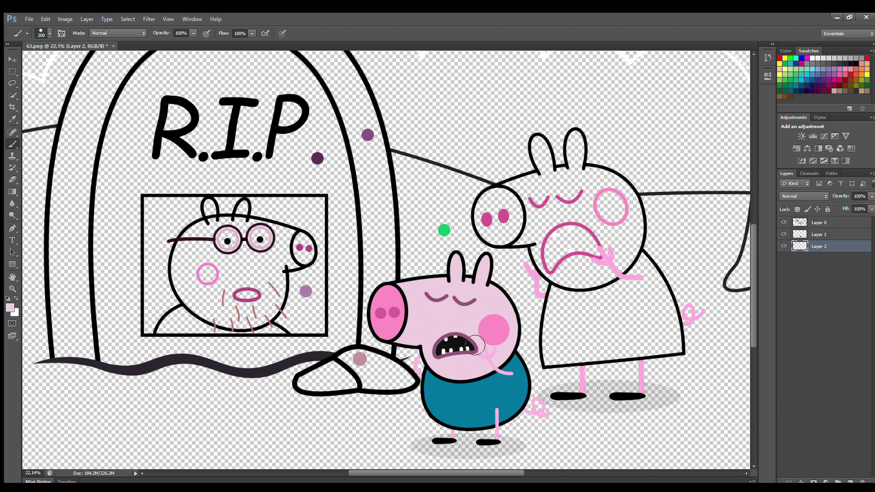
# Step: Paint the large pig's cheek and snout with the sampled pink and its mouth dark around the white teeth on Layer 1
pyautogui.click(828, 236)
pyautogui.keyDown('alt'); pyautogui.click(627, 214); pyautogui.keyUp('alt')
pyautogui.moveTo(609, 199)
pyautogui.mouseDown()
pyautogui.moveTo(615, 220)
pyautogui.moveTo(618, 199)
pyautogui.mouseUp()
pyautogui.moveTo(494, 199)
pyautogui.mouseDown()
pyautogui.moveTo(484, 231)
pyautogui.moveTo(515, 237)
pyautogui.moveTo(515, 203)
pyautogui.moveTo(489, 216)
pyautogui.moveTo(501, 234)
pyautogui.mouseUp()
pyautogui.press('[')
pyautogui.press('[')
pyautogui.moveTo(559, 259)
pyautogui.mouseDown()
pyautogui.moveTo(551, 242)
pyautogui.moveTo(579, 231)
pyautogui.moveTo(597, 253)
pyautogui.moveTo(557, 247)
pyautogui.moveTo(592, 250)
pyautogui.mouseUp()
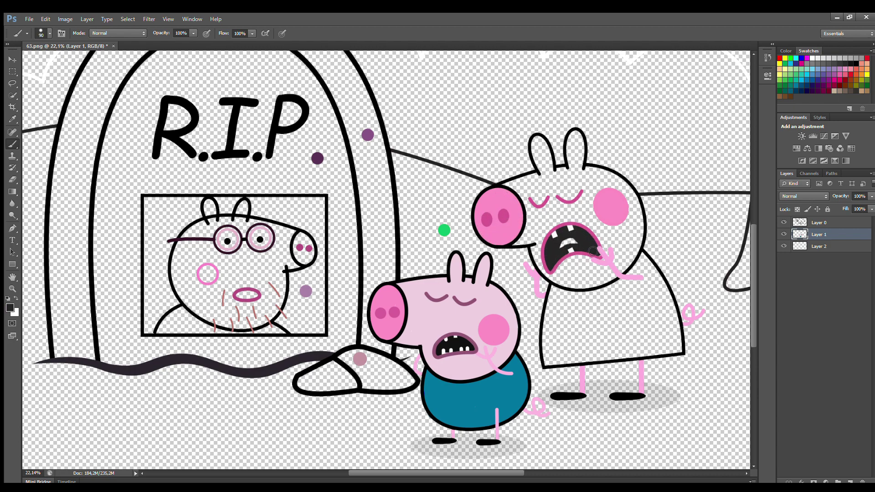
# Step: Fill the large pig's dress with red on Layer 2
pyautogui.click(824, 247)
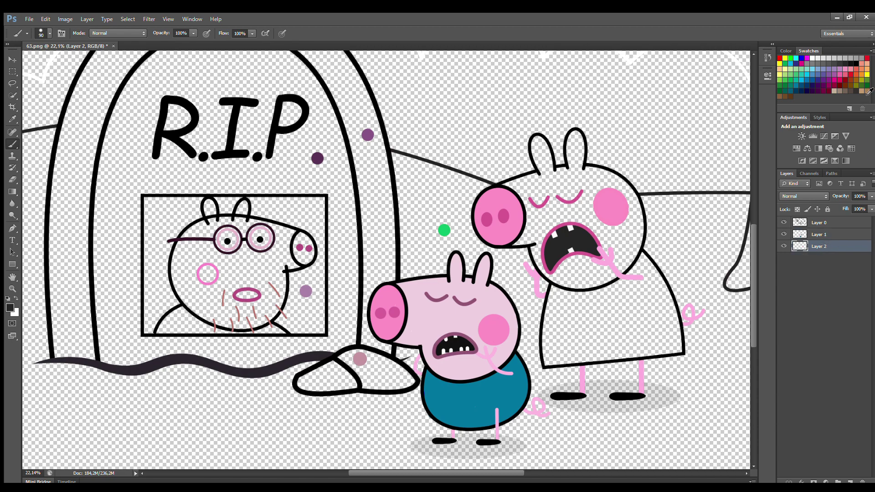
pyautogui.press(']')
pyautogui.moveTo(556, 292)
pyautogui.mouseDown()
pyautogui.moveTo(549, 348)
pyautogui.moveTo(555, 362)
pyautogui.moveTo(682, 352)
pyautogui.moveTo(628, 355)
pyautogui.moveTo(679, 338)
pyautogui.moveTo(645, 260)
pyautogui.moveTo(625, 283)
pyautogui.moveTo(555, 305)
pyautogui.moveTo(641, 286)
pyautogui.moveTo(668, 326)
pyautogui.moveTo(606, 356)
pyautogui.moveTo(567, 322)
pyautogui.moveTo(643, 298)
pyautogui.moveTo(635, 320)
pyautogui.moveTo(574, 348)
pyautogui.moveTo(637, 340)
pyautogui.mouseUp()
pyautogui.press(']')
pyautogui.press(']')
pyautogui.press(']')
# Step: Add a new layer beneath Layer 2 and paint the large pig's head with pale pink sampled from the small pig
pyautogui.click(850, 481)
pyautogui.moveTo(820, 246); pyautogui.dragTo(821, 278)
pyautogui.click(10, 119)
pyautogui.click(451, 310)
pyautogui.press('b')
pyautogui.moveTo(511, 198)
pyautogui.mouseDown()
pyautogui.moveTo(548, 160)
pyautogui.moveTo(543, 149)
pyautogui.moveTo(561, 187)
pyautogui.moveTo(576, 179)
pyautogui.moveTo(580, 144)
pyautogui.moveTo(589, 179)
pyautogui.moveTo(624, 193)
pyautogui.moveTo(640, 245)
pyautogui.moveTo(609, 288)
pyautogui.moveTo(559, 279)
pyautogui.moveTo(542, 247)
pyautogui.moveTo(524, 243)
pyautogui.moveTo(612, 197)
pyautogui.moveTo(533, 233)
pyautogui.moveTo(608, 245)
pyautogui.mouseUp()
# Step: On Layer 1, paint the portrait pig's eyes white, cheek and snout pink, mouth dark and clothing teal green
pyautogui.click(818, 234)
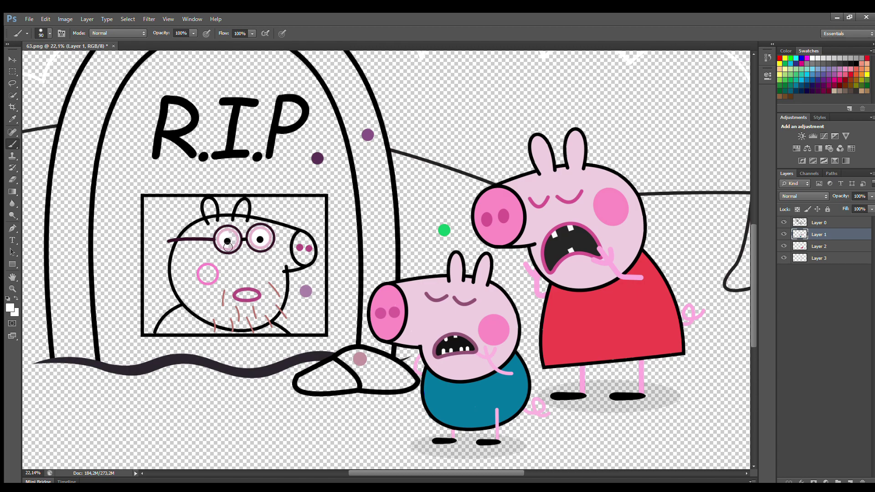
pyautogui.hotkey('alt', ']')
pyautogui.click(825, 234)
pyautogui.keyDown('alt'); pyautogui.click(213, 268); pyautogui.keyUp('alt')
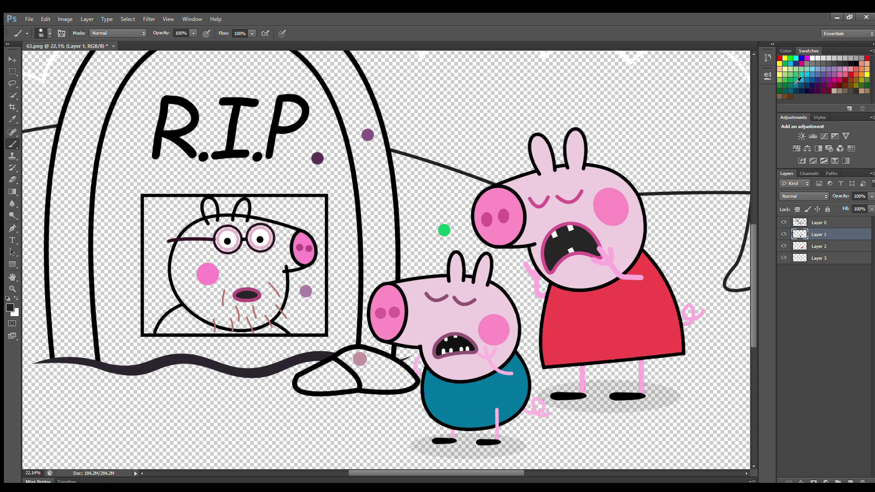
pyautogui.moveTo(168, 331); pyautogui.dragTo(193, 321)
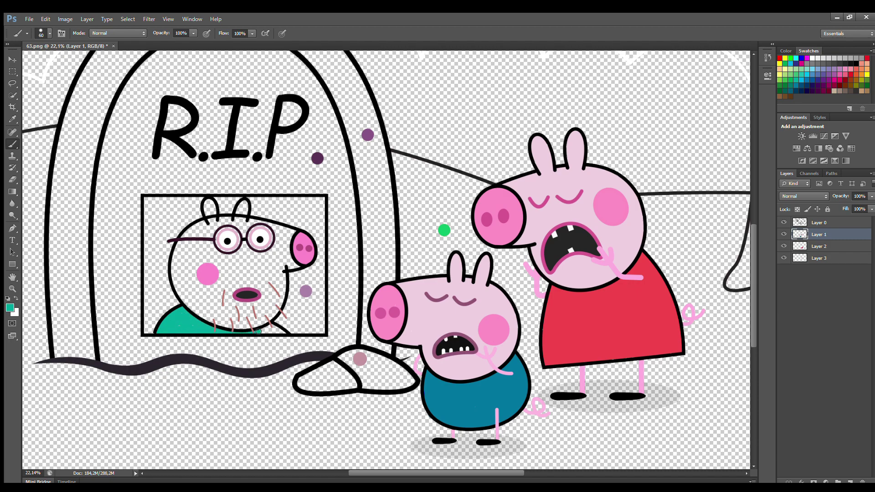
# Step: Paint the portrait pig's head and ears on Layer 2 with pale pink sampled from the small pig
pyautogui.click(819, 246)
pyautogui.keyDown('alt'); pyautogui.click(471, 339); pyautogui.keyUp('alt')
pyautogui.moveTo(213, 218)
pyautogui.mouseDown()
pyautogui.moveTo(248, 209)
pyautogui.moveTo(246, 227)
pyautogui.moveTo(274, 232)
pyautogui.moveTo(300, 255)
pyautogui.moveTo(286, 270)
pyautogui.moveTo(279, 308)
pyautogui.moveTo(239, 327)
pyautogui.moveTo(192, 307)
pyautogui.moveTo(181, 282)
pyautogui.moveTo(185, 249)
pyautogui.moveTo(208, 230)
pyautogui.moveTo(214, 242)
pyautogui.moveTo(198, 261)
pyautogui.moveTo(268, 307)
pyautogui.moveTo(259, 253)
pyautogui.moveTo(269, 256)
pyautogui.moveTo(227, 286)
pyautogui.mouseUp()
pyautogui.press(']')
pyautogui.press(']')
pyautogui.press(']')
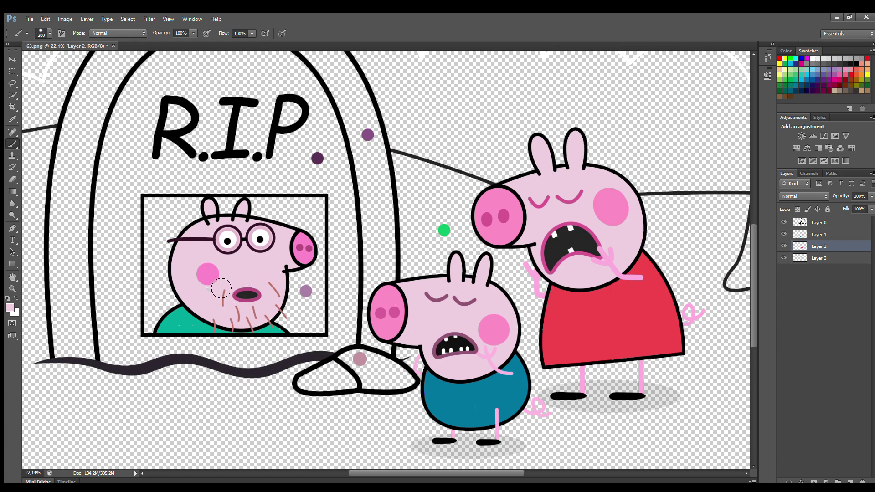
# Step: Fill the portrait's background on Layer 3 with the light purple sampled from the colour dot inside the frame
pyautogui.click(830, 261)
pyautogui.keyDown('alt'); pyautogui.click(305, 291); pyautogui.keyUp('alt')
pyautogui.moveTo(155, 331)
pyautogui.mouseDown()
pyautogui.moveTo(153, 205)
pyautogui.moveTo(313, 208)
pyautogui.moveTo(320, 329)
pyautogui.moveTo(280, 326)
pyautogui.moveTo(266, 218)
pyautogui.moveTo(170, 223)
pyautogui.moveTo(168, 311)
pyautogui.mouseUp()
pyautogui.press(']')
pyautogui.press(']')
pyautogui.moveTo(187, 230); pyautogui.dragTo(173, 284)
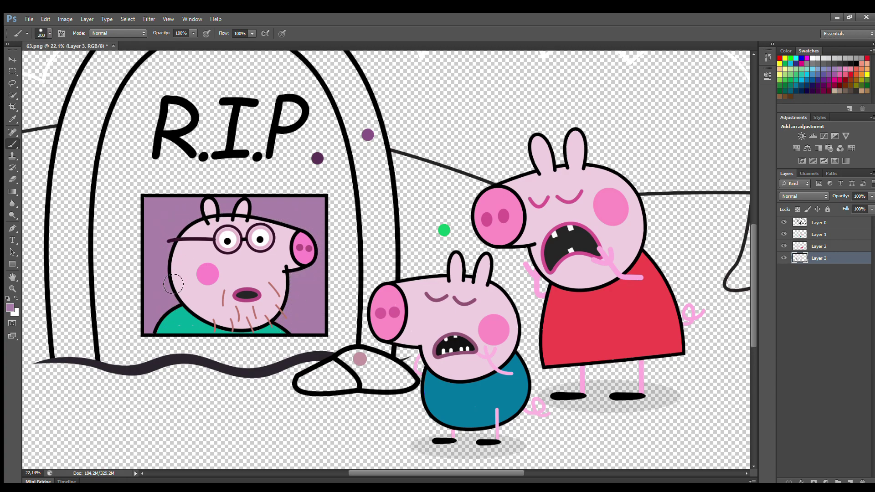
# Step: Paint translucent light-blue tears under both crying pigs' eyes on Layer 0 and fill the gravestone's rocks with sampled dusty pink on Layer 1
pyautogui.click(819, 223)
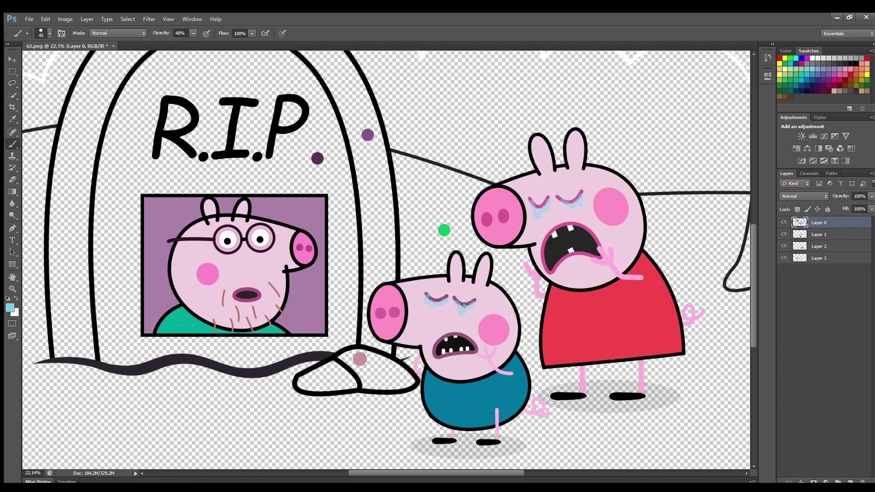
pyautogui.click(10, 118)
pyautogui.click(360, 359)
pyautogui.click(13, 144)
pyautogui.hotkey('ctrl', 'z')
pyautogui.click(818, 234)
pyautogui.moveTo(341, 363)
pyautogui.mouseDown()
pyautogui.moveTo(305, 384)
pyautogui.moveTo(395, 386)
pyautogui.moveTo(369, 358)
pyautogui.moveTo(355, 362)
pyautogui.mouseUp()
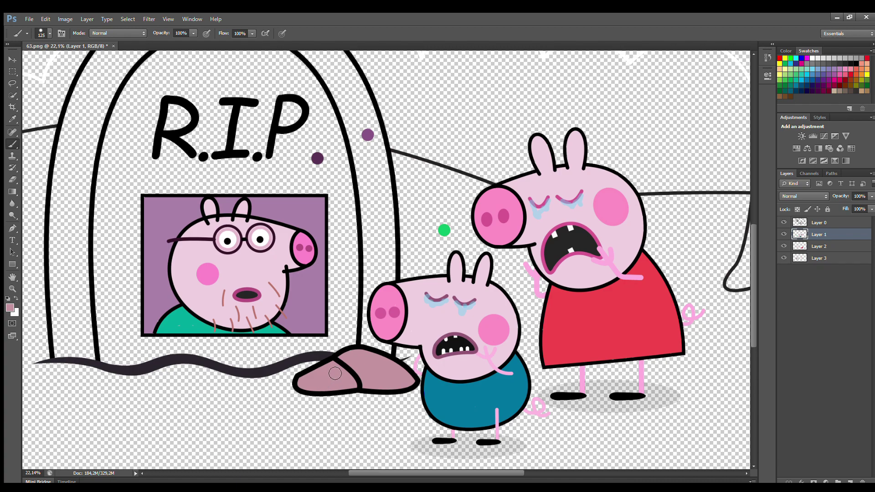
# Step: Add a new layer beneath Layer 3 and fill the gravestone's inner panel with the sampled dark purple
pyautogui.click(824, 258)
pyautogui.click(849, 481)
pyautogui.hotkey('ctrl', '[')
pyautogui.moveTo(753, 324); pyautogui.dragTo(753, 306)
pyautogui.click(12, 119)
pyautogui.click(317, 219)
pyautogui.press('b')
pyautogui.moveTo(109, 413)
pyautogui.mouseDown()
pyautogui.moveTo(113, 291)
pyautogui.moveTo(128, 193)
pyautogui.moveTo(158, 142)
pyautogui.moveTo(194, 118)
pyautogui.moveTo(247, 115)
pyautogui.moveTo(291, 129)
pyautogui.moveTo(342, 200)
pyautogui.moveTo(356, 314)
pyautogui.moveTo(350, 414)
pyautogui.moveTo(141, 426)
pyautogui.moveTo(305, 409)
pyautogui.moveTo(334, 392)
pyautogui.moveTo(336, 283)
pyautogui.moveTo(236, 143)
pyautogui.moveTo(140, 291)
pyautogui.moveTo(157, 370)
pyautogui.moveTo(310, 256)
pyautogui.moveTo(229, 184)
pyautogui.moveTo(291, 218)
pyautogui.mouseUp()
pyautogui.press(']')
pyautogui.press(']')
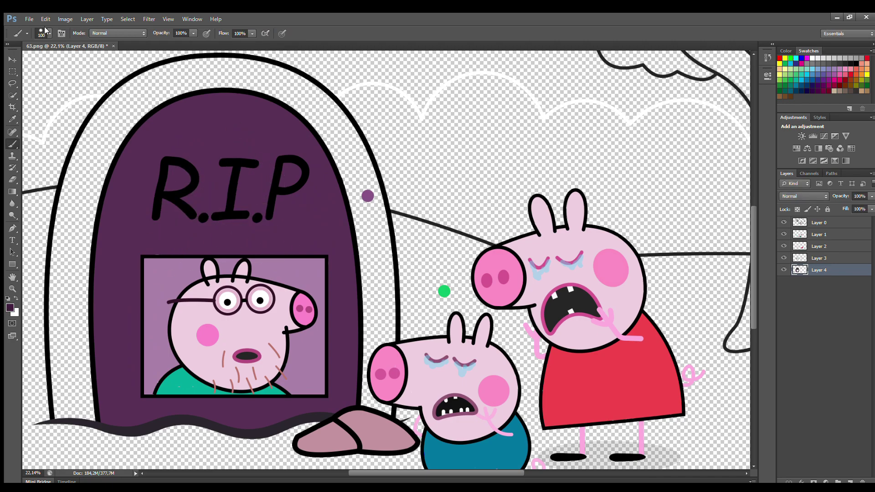
# Step: Paint soft darker purple crack marks above and beside the R.I.P lettering, covering the dark purple sample dot on Layer 0
pyautogui.moveTo(167, 118); pyautogui.dragTo(182, 137)
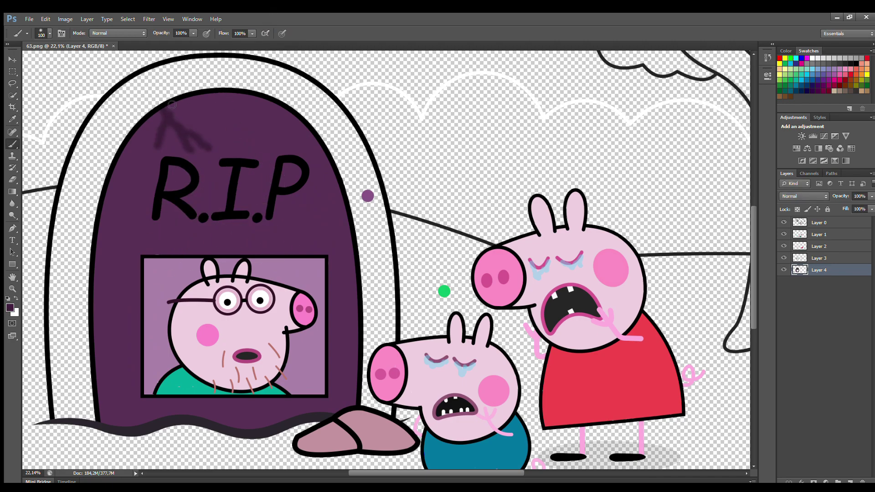
pyautogui.moveTo(344, 203)
pyautogui.mouseDown()
pyautogui.moveTo(306, 205)
pyautogui.moveTo(313, 241)
pyautogui.mouseUp()
pyautogui.moveTo(328, 212); pyautogui.dragTo(294, 229)
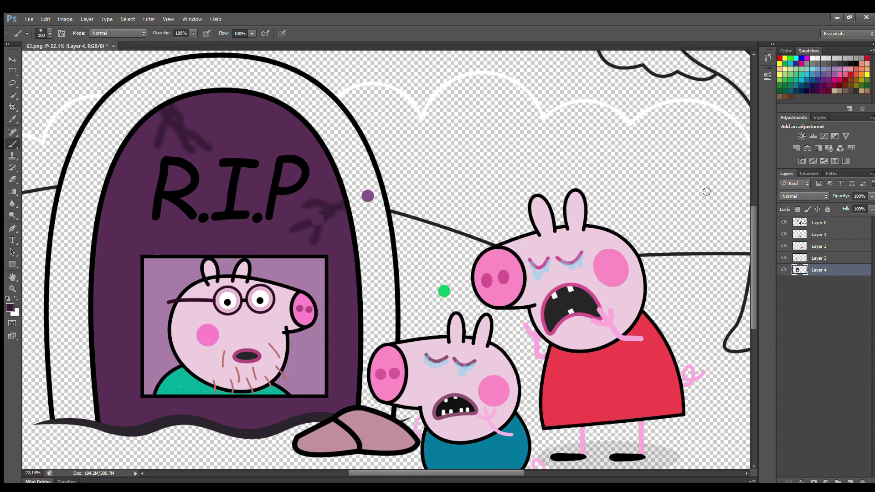
pyautogui.click(819, 222)
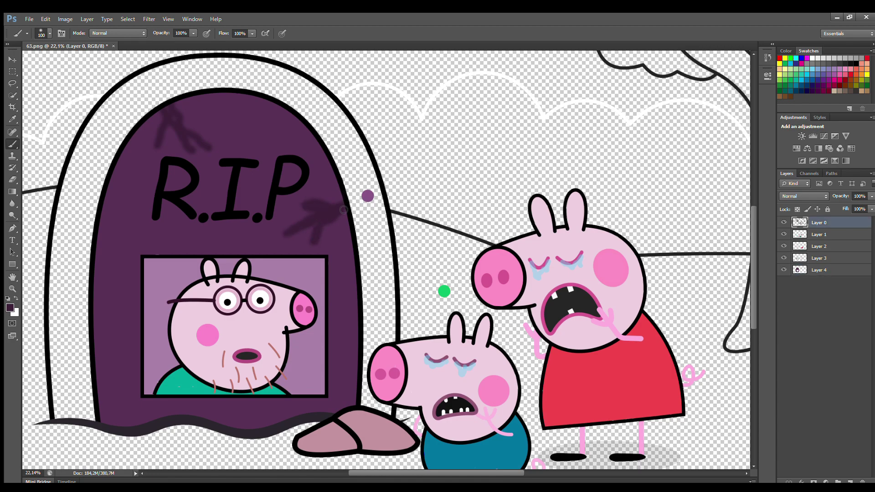
# Step: Add a new layer beneath Layer 4 and paint the gravestone's outer border with the sampled medium purple
pyautogui.click(818, 269)
pyautogui.hotkey('ctrl', 'shift', 'alt', 'n')
pyautogui.moveTo(827, 271); pyautogui.dragTo(827, 286)
pyautogui.click(13, 119)
pyautogui.click(368, 196)
pyautogui.click(13, 143)
pyautogui.press(']')
pyautogui.press(']')
pyautogui.press(']')
pyautogui.press(']')
pyautogui.press(']')
pyautogui.press(']')
pyautogui.press('[')
pyautogui.moveTo(68, 413)
pyautogui.mouseDown()
pyautogui.moveTo(78, 236)
pyautogui.moveTo(105, 150)
pyautogui.moveTo(138, 108)
pyautogui.moveTo(190, 83)
pyautogui.moveTo(249, 82)
pyautogui.moveTo(339, 120)
pyautogui.moveTo(364, 166)
pyautogui.moveTo(384, 216)
pyautogui.moveTo(391, 412)
pyautogui.mouseUp()
pyautogui.moveTo(156, 127)
pyautogui.mouseDown()
pyautogui.moveTo(96, 282)
pyautogui.moveTo(90, 413)
pyautogui.moveTo(114, 428)
pyautogui.mouseUp()
# Step: Paint brown along the inside edges of the tree trunk and outer branches on Layer 1, sampling the trunk's colour dot
pyautogui.moveTo(505, 473); pyautogui.dragTo(558, 471)
pyautogui.moveTo(752, 320); pyautogui.dragTo(751, 283)
pyautogui.scroll(-1, 644, 302)
pyautogui.click(822, 234)
pyautogui.keyDown('alt'); pyautogui.click(577, 273); pyautogui.keyUp('alt')
pyautogui.press('[')
pyautogui.press('[')
pyautogui.moveTo(461, 122)
pyautogui.mouseDown()
pyautogui.moveTo(473, 152)
pyautogui.moveTo(553, 231)
pyautogui.moveTo(549, 392)
pyautogui.moveTo(524, 439)
pyautogui.moveTo(571, 425)
pyautogui.moveTo(652, 434)
pyautogui.moveTo(612, 381)
pyautogui.moveTo(602, 309)
pyautogui.moveTo(614, 263)
pyautogui.moveTo(665, 174)
pyautogui.mouseUp()
pyautogui.press(']')
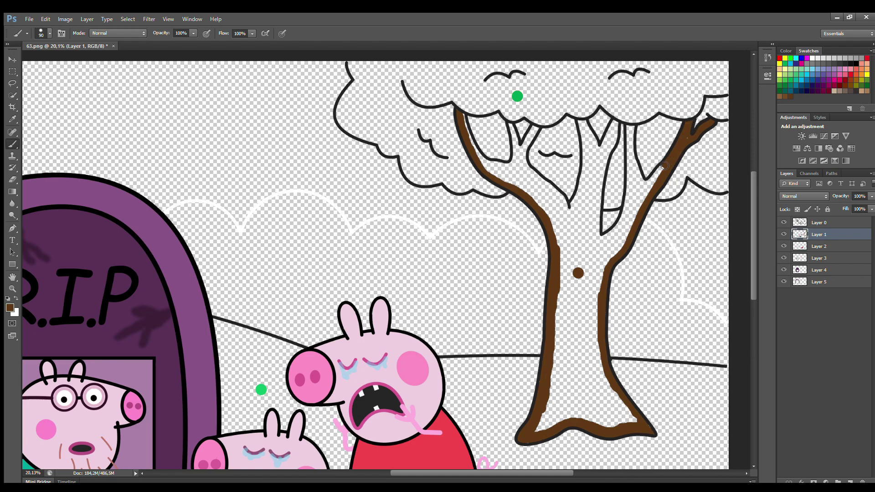
# Step: Fill the tree's inner branches and the rest of the trunk with brown
pyautogui.moveTo(630, 133)
pyautogui.mouseDown()
pyautogui.moveTo(629, 193)
pyautogui.moveTo(621, 225)
pyautogui.moveTo(603, 240)
pyautogui.moveTo(600, 205)
pyautogui.moveTo(615, 125)
pyautogui.moveTo(601, 153)
pyautogui.moveTo(582, 123)
pyautogui.moveTo(584, 175)
pyautogui.moveTo(570, 211)
pyautogui.moveTo(524, 159)
pyautogui.moveTo(537, 131)
pyautogui.moveTo(522, 147)
pyautogui.moveTo(512, 128)
pyautogui.moveTo(518, 152)
pyautogui.moveTo(500, 166)
pyautogui.moveTo(474, 152)
pyautogui.mouseUp()
pyautogui.press(']')
pyautogui.press(']')
pyautogui.press(']')
pyautogui.press(']')
pyautogui.press(']')
pyautogui.moveTo(556, 194)
pyautogui.mouseDown()
pyautogui.moveTo(524, 189)
pyautogui.moveTo(566, 284)
pyautogui.moveTo(571, 318)
pyautogui.moveTo(554, 422)
pyautogui.moveTo(627, 429)
pyautogui.moveTo(599, 320)
pyautogui.moveTo(614, 254)
pyautogui.moveTo(647, 195)
pyautogui.mouseUp()
pyautogui.press('[')
pyautogui.press('[')
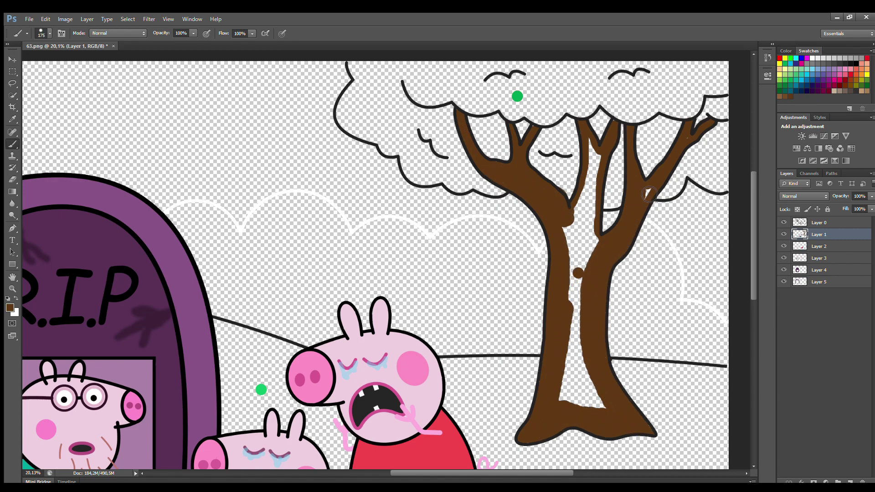
pyautogui.moveTo(609, 253)
pyautogui.mouseDown()
pyautogui.moveTo(595, 161)
pyautogui.moveTo(587, 251)
pyautogui.moveTo(576, 232)
pyautogui.moveTo(599, 411)
pyautogui.moveTo(584, 348)
pyautogui.moveTo(583, 374)
pyautogui.mouseUp()
pyautogui.press(']')
# Step: Fill the tree's foliage with sampled green on Layer 2, including the gaps between the branches
pyautogui.click(812, 248)
pyautogui.keyDown('alt'); pyautogui.click(261, 390); pyautogui.keyUp('alt')
pyautogui.moveTo(359, 62)
pyautogui.mouseDown()
pyautogui.moveTo(355, 106)
pyautogui.moveTo(421, 175)
pyautogui.moveTo(503, 191)
pyautogui.mouseUp()
pyautogui.moveTo(610, 208)
pyautogui.mouseDown()
pyautogui.moveTo(659, 198)
pyautogui.moveTo(694, 171)
pyautogui.moveTo(735, 87)
pyautogui.moveTo(729, 66)
pyautogui.moveTo(389, 121)
pyautogui.mouseUp()
pyautogui.press(']')
pyautogui.press(']')
pyautogui.press(']')
pyautogui.press(']')
pyautogui.press(']')
pyautogui.press(']')
pyautogui.moveTo(419, 146)
pyautogui.mouseDown()
pyautogui.moveTo(681, 112)
pyautogui.moveTo(724, 175)
pyautogui.moveTo(581, 179)
pyautogui.moveTo(640, 185)
pyautogui.mouseUp()
# Step: Erase the stray foliage line between the tree's branches on Layer 0
pyautogui.click(818, 222)
pyautogui.press('e')
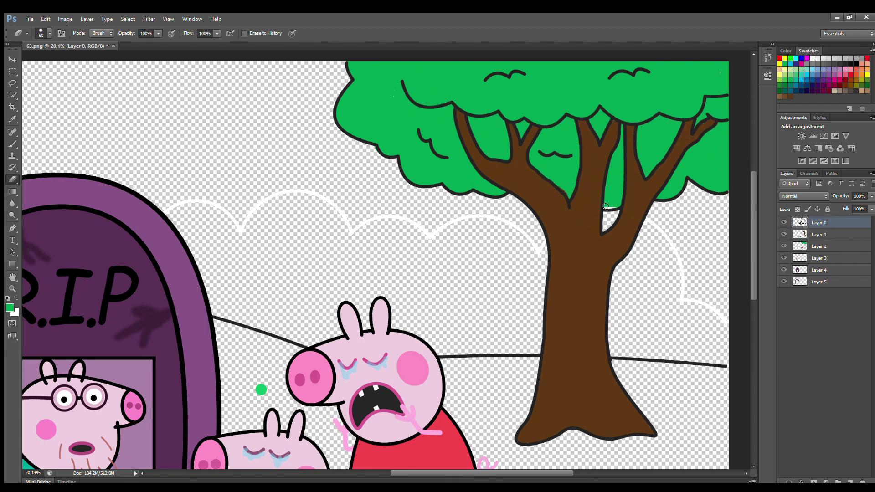
pyautogui.click(13, 144)
# Step: Add a new layer beneath Layer 5 and paint sampled bright green along the hill line on both sides of the gravestone
pyautogui.scroll(-4, 601, 226)
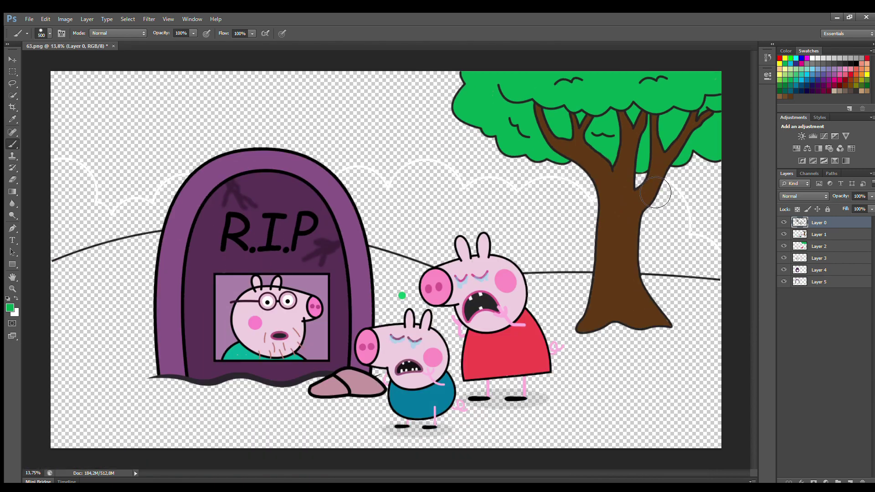
pyautogui.click(826, 283)
pyautogui.hotkey('ctrl', 'shift', 'alt', 'n')
pyautogui.moveTo(825, 286); pyautogui.dragTo(822, 297)
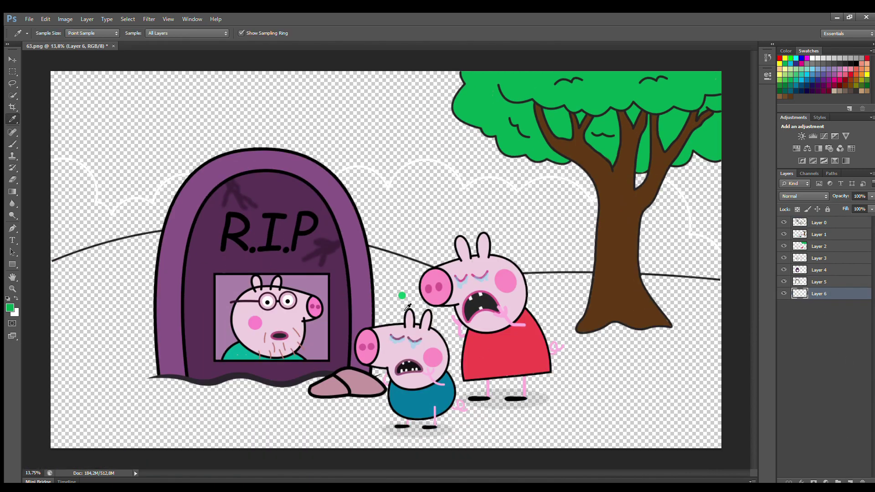
pyautogui.click(66, 273)
pyautogui.moveTo(85, 281); pyautogui.dragTo(145, 268)
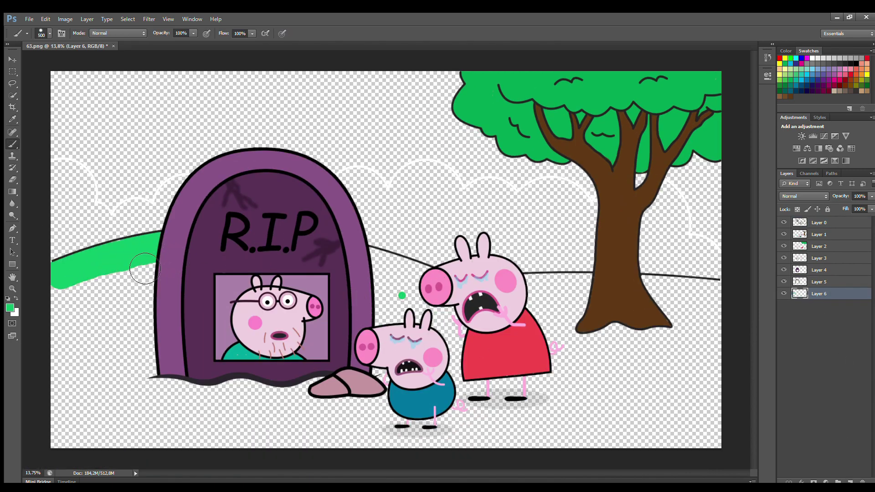
pyautogui.moveTo(378, 273)
pyautogui.mouseDown()
pyautogui.moveTo(425, 290)
pyautogui.moveTo(538, 302)
pyautogui.moveTo(569, 294)
pyautogui.moveTo(728, 308)
pyautogui.moveTo(562, 347)
pyautogui.mouseUp()
# Step: Fill the rest of the grassy ground with green using a progressively larger brush
pyautogui.press(']')
pyautogui.press(']')
pyautogui.press(']')
pyautogui.moveTo(662, 369)
pyautogui.mouseDown()
pyautogui.moveTo(444, 334)
pyautogui.moveTo(193, 310)
pyautogui.moveTo(629, 400)
pyautogui.moveTo(68, 451)
pyautogui.mouseUp()
pyautogui.press(']')
pyautogui.press(']')
pyautogui.press(']')
pyautogui.press(']')
pyautogui.moveTo(68, 391)
pyautogui.mouseDown()
pyautogui.moveTo(675, 442)
pyautogui.moveTo(702, 395)
pyautogui.mouseUp()
# Step: Shade the grass below the gravestone and around the tree's base with darker green sampled from the foliage
pyautogui.keyDown('alt'); pyautogui.click(510, 145); pyautogui.keyUp('alt')
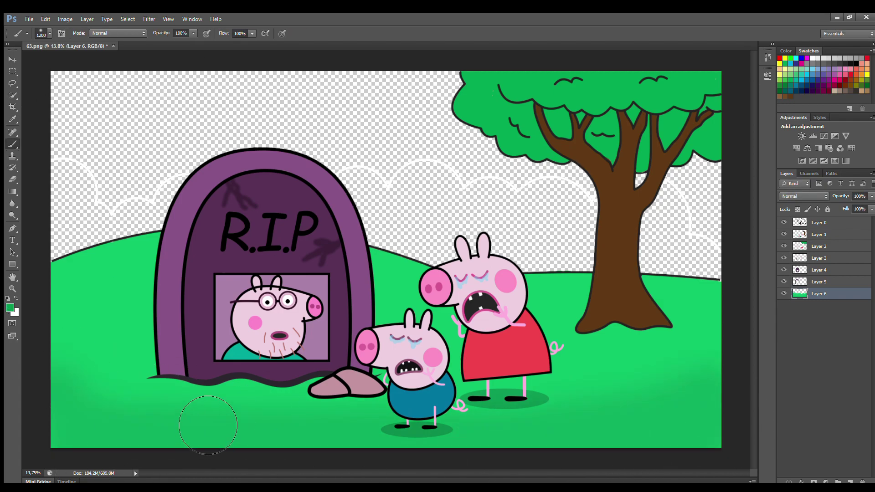
pyautogui.moveTo(208, 425); pyautogui.dragTo(303, 423)
pyautogui.moveTo(611, 346)
pyautogui.mouseDown()
pyautogui.moveTo(681, 375)
pyautogui.moveTo(609, 358)
pyautogui.mouseUp()
# Step: Add a new layer beneath Layer 6 and fill the clouds behind the hills with white
pyautogui.click(849, 480)
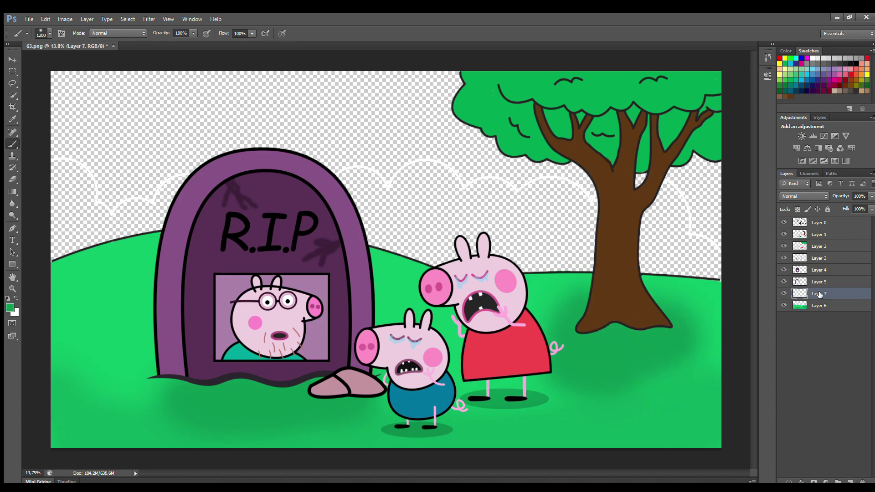
pyautogui.moveTo(819, 294); pyautogui.dragTo(818, 310)
pyautogui.moveTo(75, 200)
pyautogui.mouseDown()
pyautogui.moveTo(88, 255)
pyautogui.moveTo(146, 255)
pyautogui.mouseUp()
pyautogui.moveTo(390, 225)
pyautogui.mouseDown()
pyautogui.moveTo(469, 215)
pyautogui.moveTo(665, 264)
pyautogui.moveTo(681, 228)
pyautogui.moveTo(686, 262)
pyautogui.moveTo(716, 305)
pyautogui.moveTo(449, 274)
pyautogui.moveTo(268, 296)
pyautogui.mouseUp()
# Step: Add a new layer beneath Layer 7 and fill the sky with light blue
pyautogui.click(849, 480)
pyautogui.moveTo(828, 308); pyautogui.dragTo(825, 321)
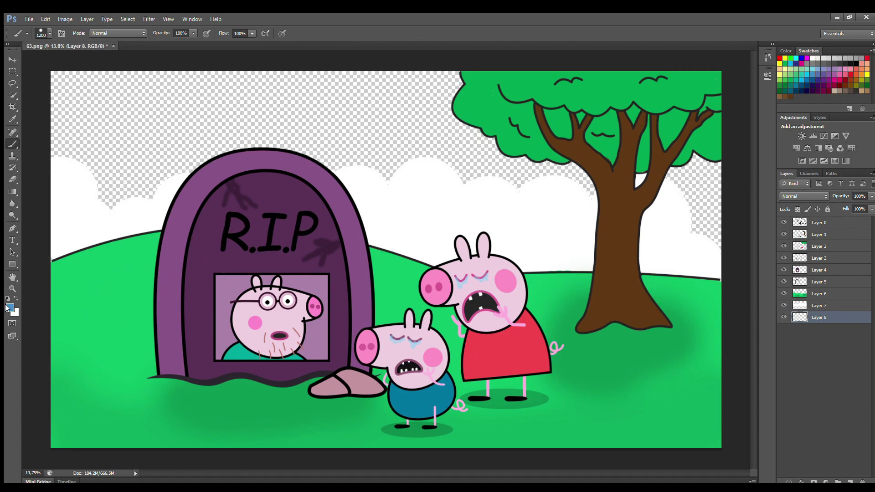
pyautogui.press('i')
pyautogui.moveTo(77, 95)
pyautogui.mouseDown()
pyautogui.moveTo(316, 126)
pyautogui.moveTo(574, 209)
pyautogui.moveTo(486, 217)
pyautogui.mouseUp()
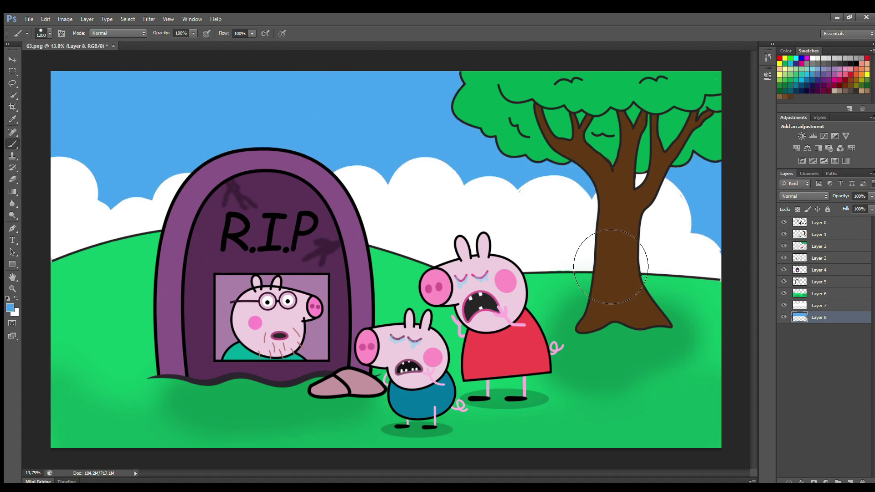